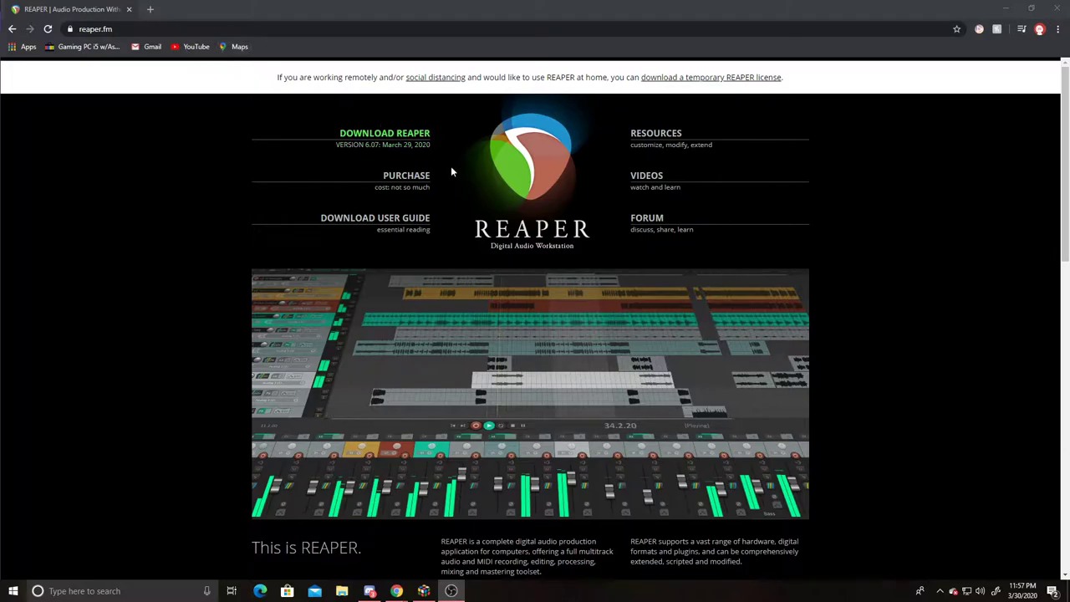
Download the Windows 64-bit REAPER 6.07 installer, reaper607_x64-install.exe, from reaper.fm
scroll(504, 200, down, 3)
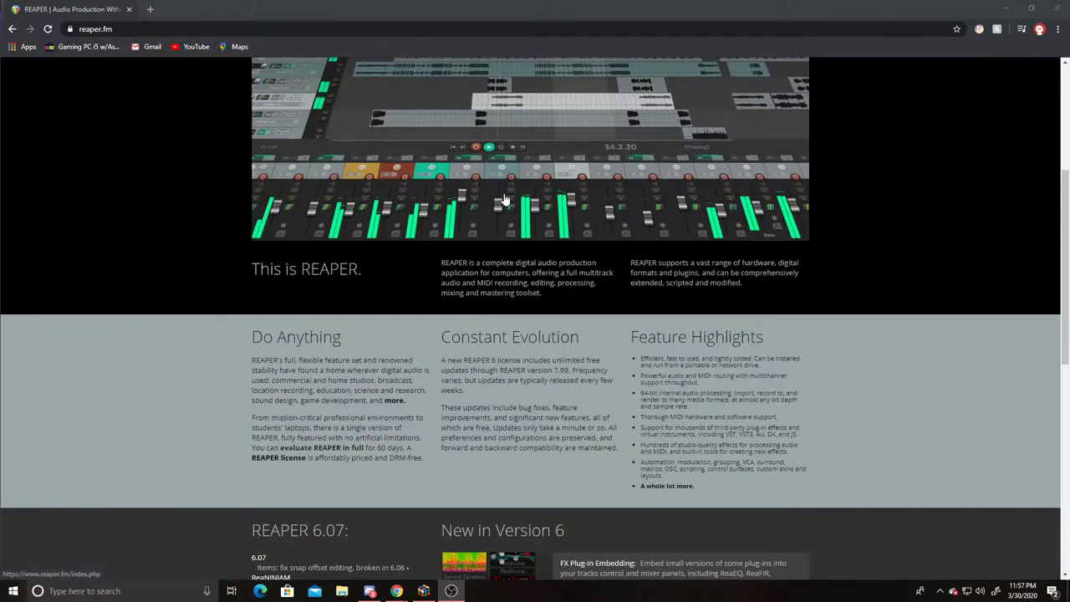
scroll(504, 201, up, 3)
click(388, 143)
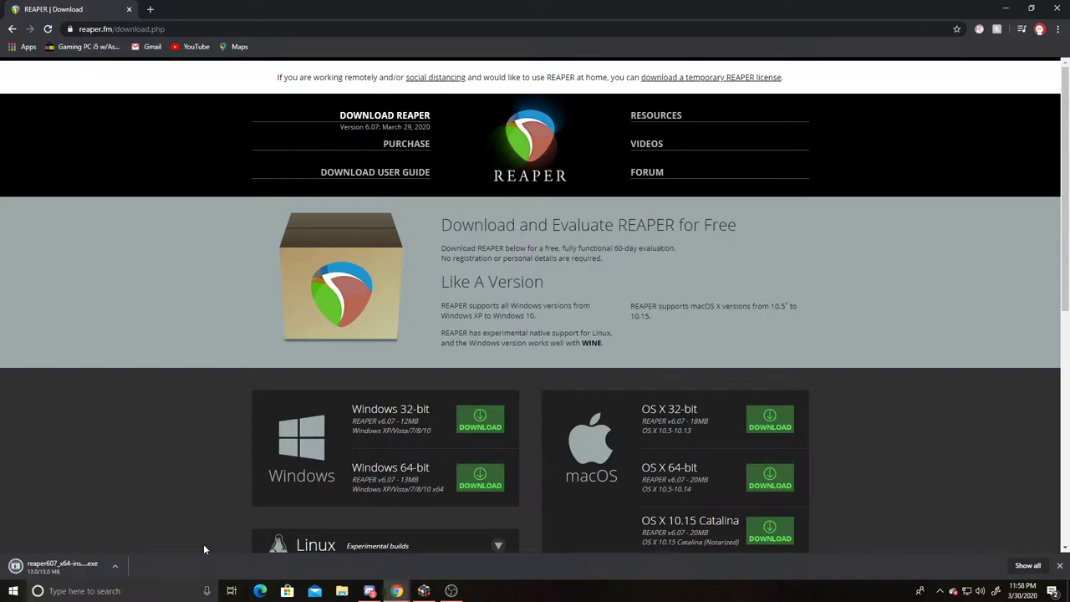
click(115, 565)
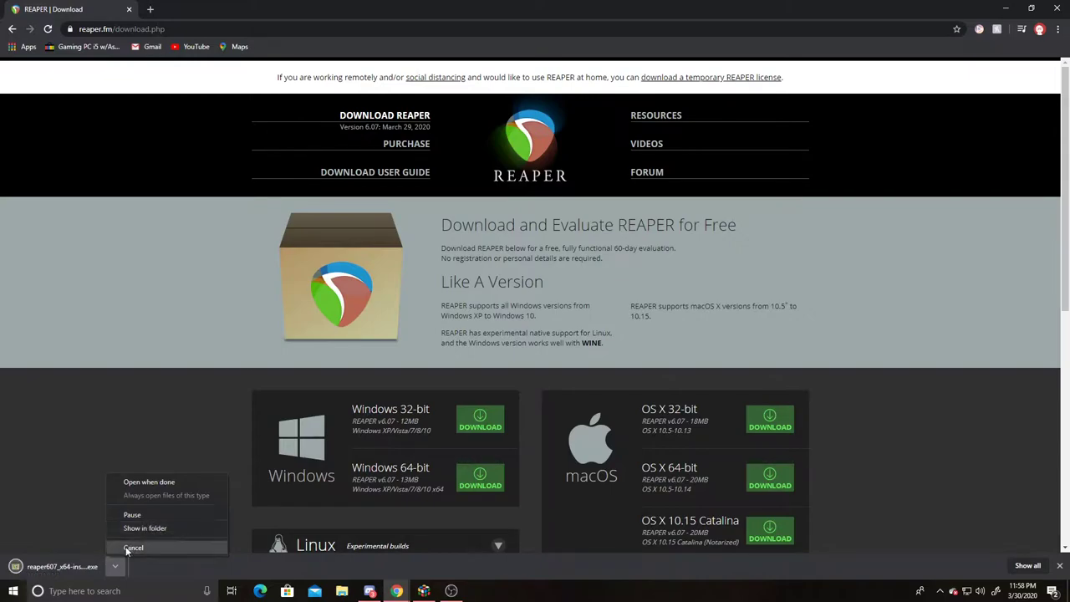
Run reaper607_x64-install.exe, accept the licence, keep default folder and components, and launch REAPER
click(161, 481)
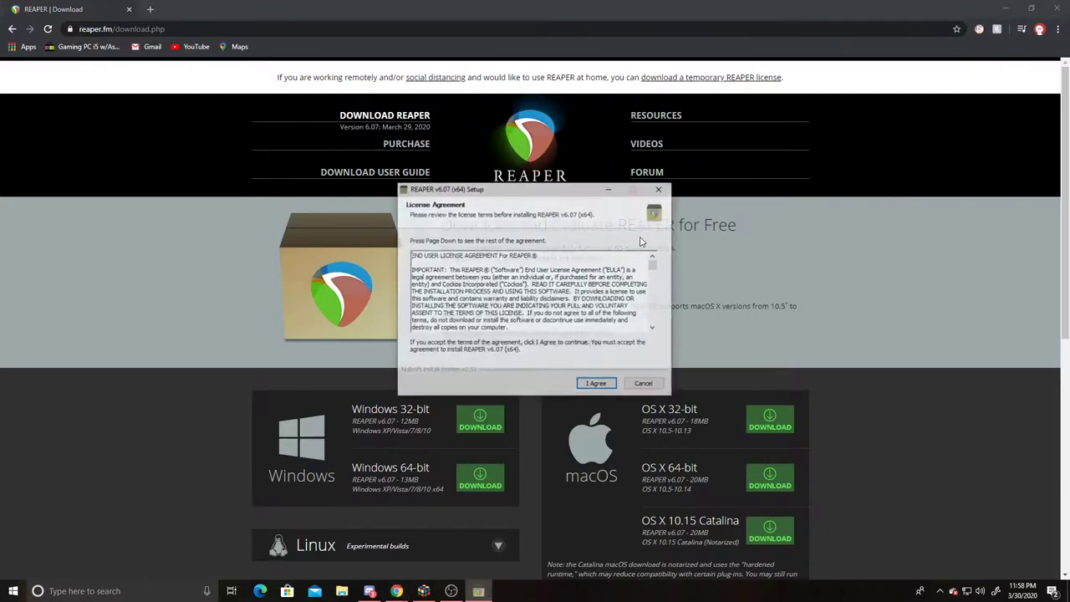
click(597, 385)
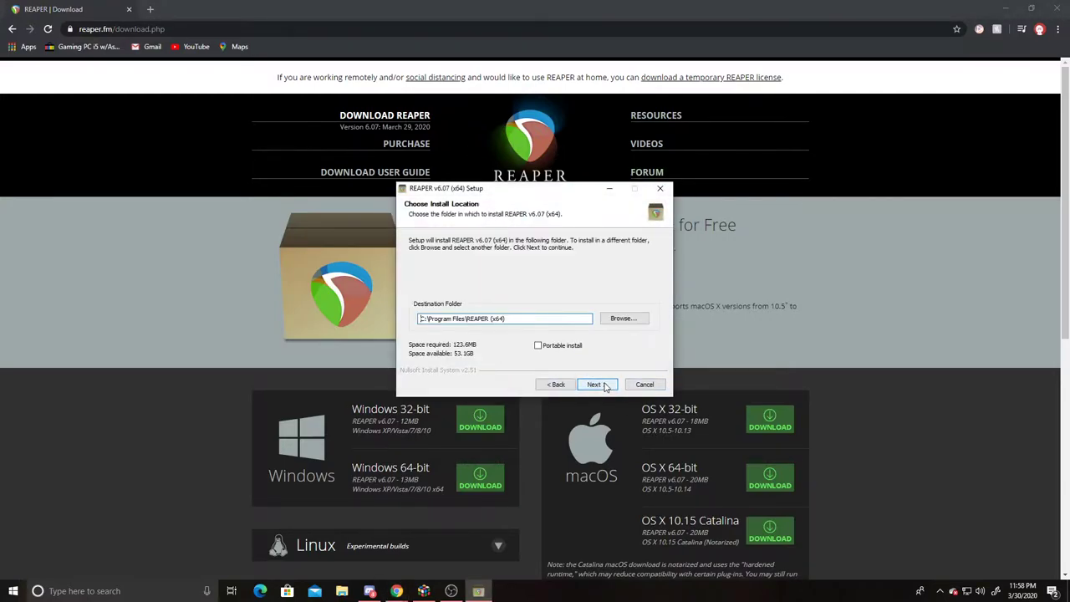
click(606, 384)
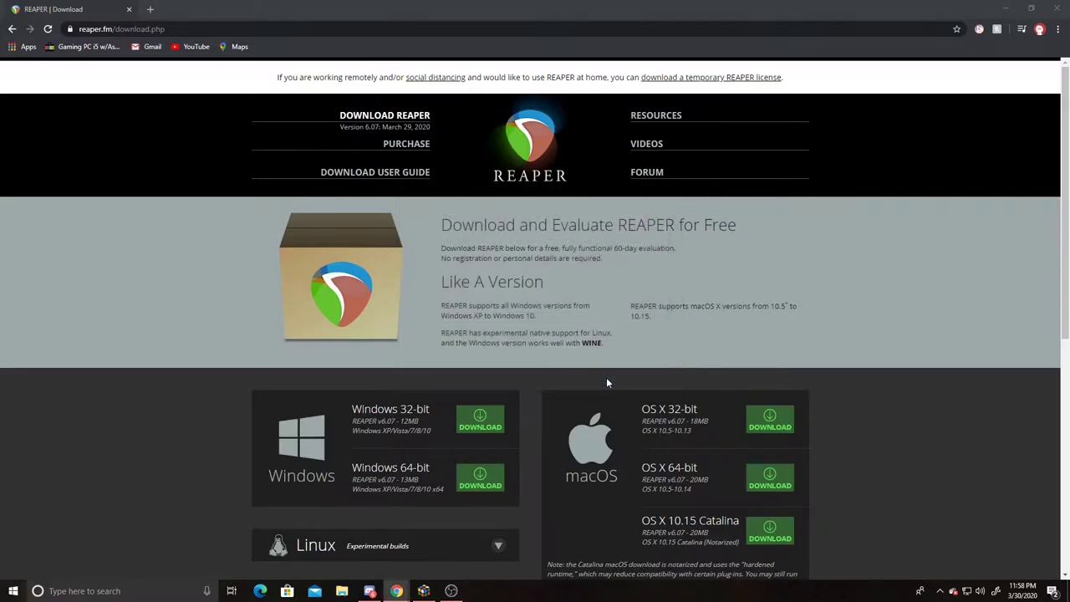
click(600, 384)
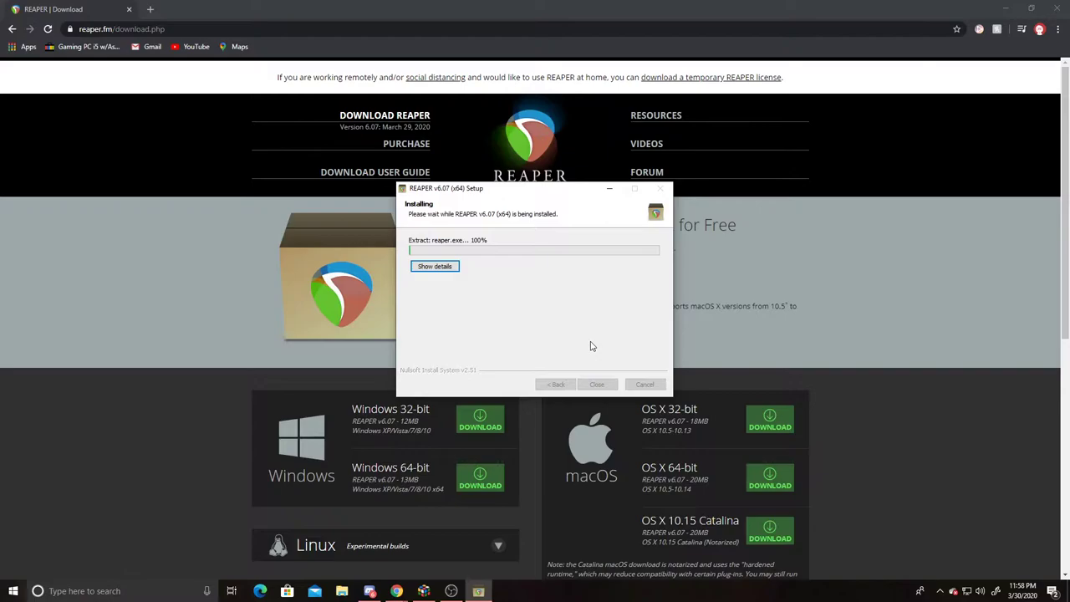
click(591, 387)
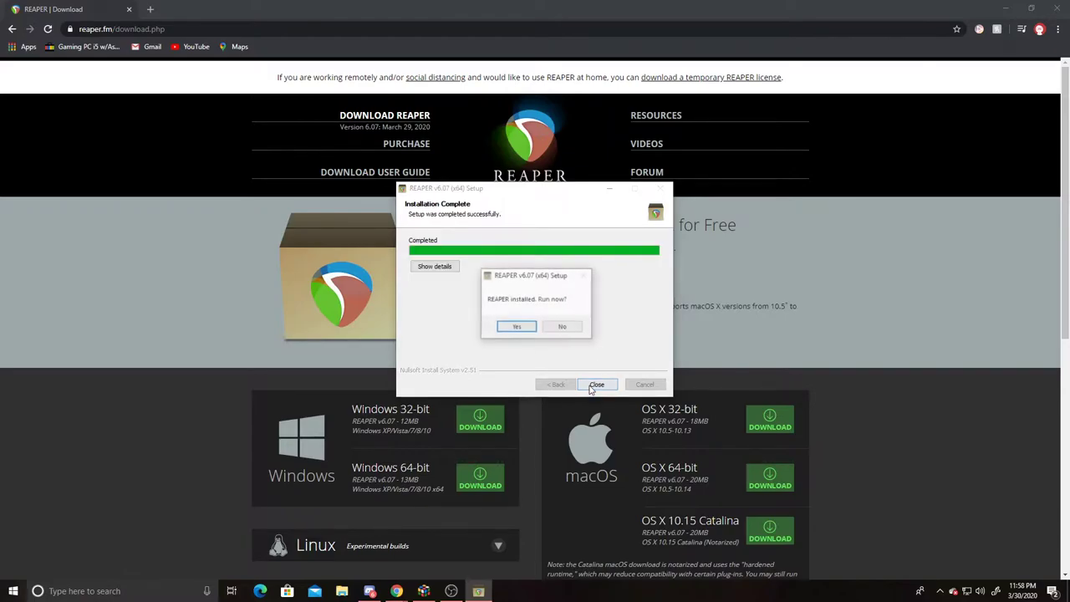
click(510, 329)
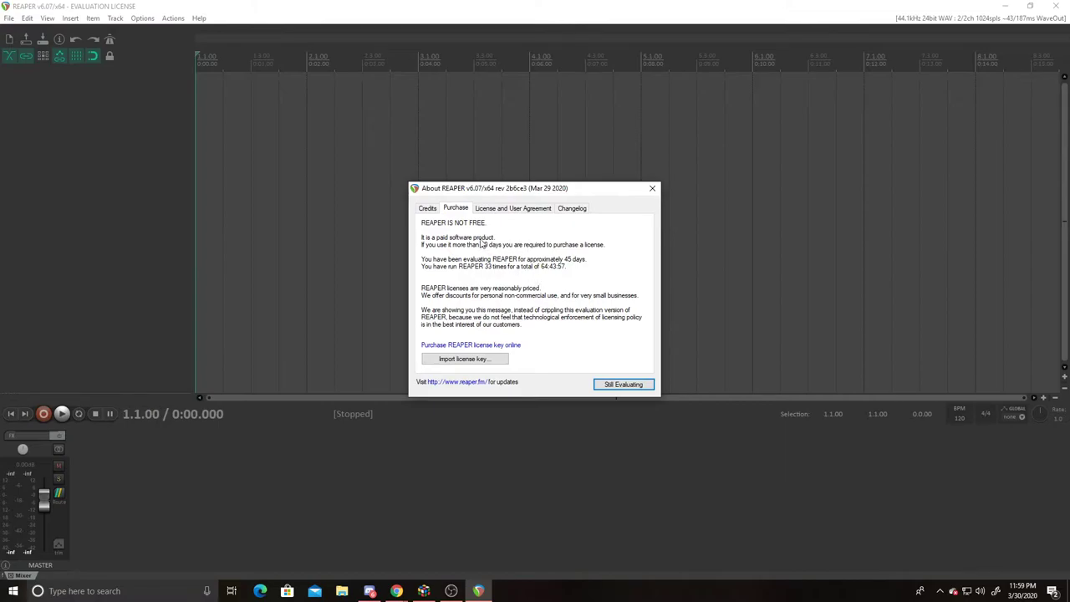
Dismiss the evaluation notice and insert two new tracks into the project
click(652, 188)
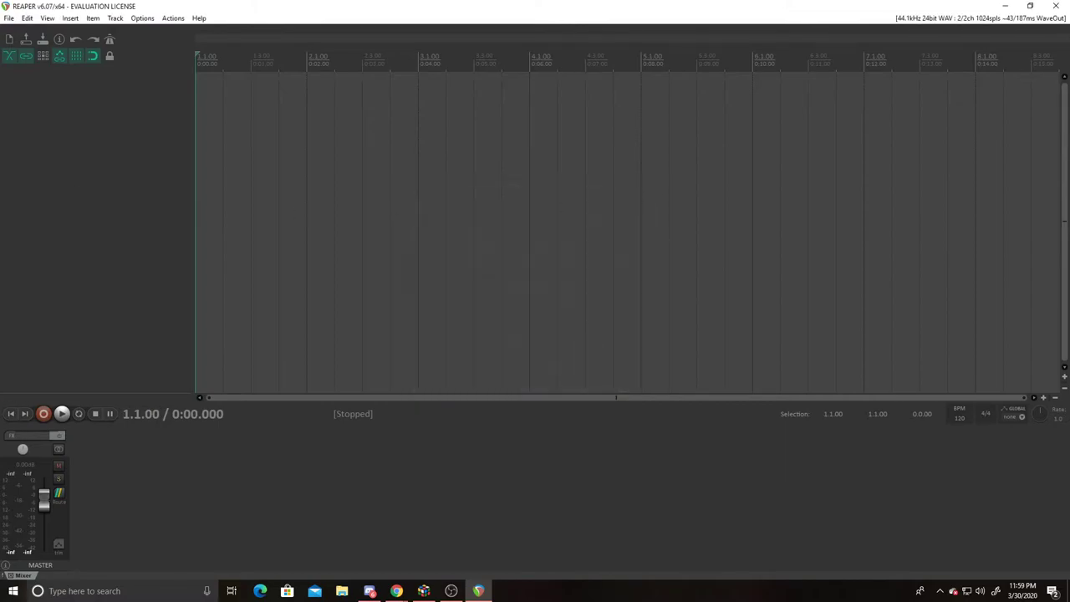
right_click(63, 89)
click(279, 207)
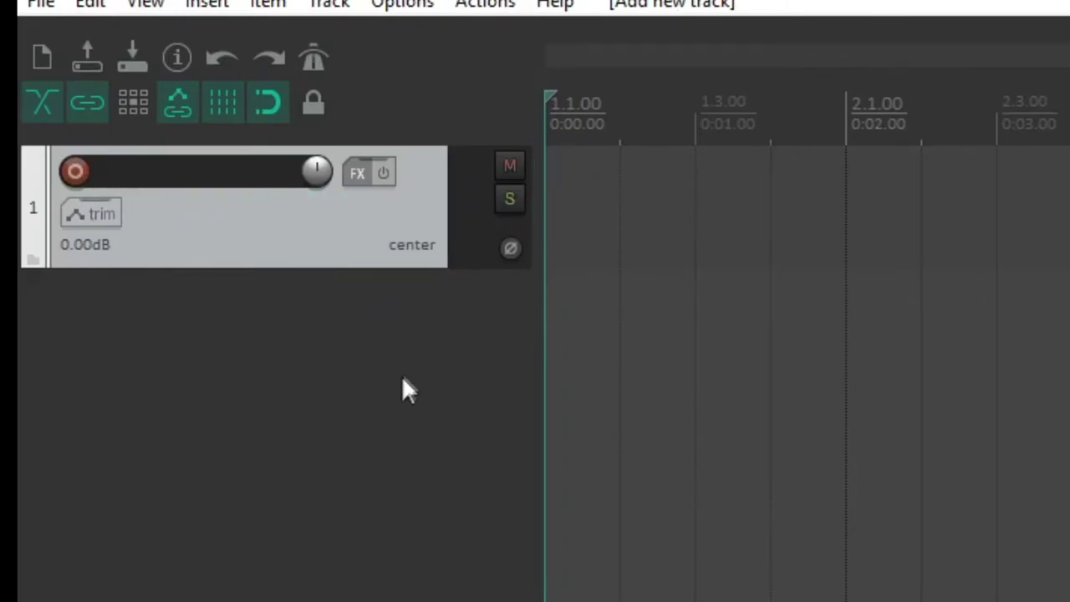
right_click(318, 353)
click(368, 374)
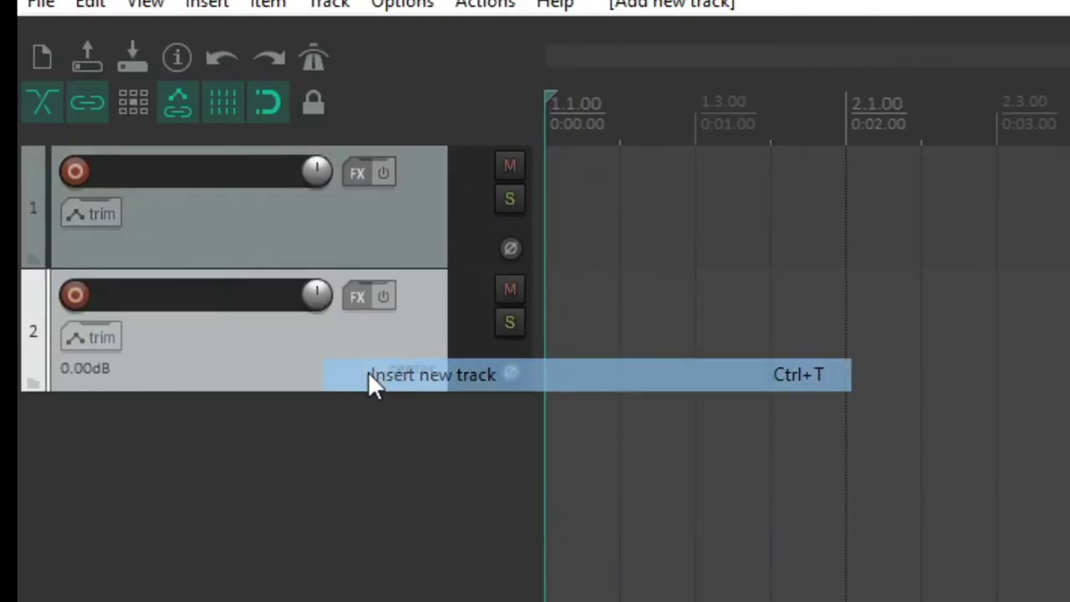
Make track 1 (music) the current track and bring up File Explorer to find the beat
click(331, 238)
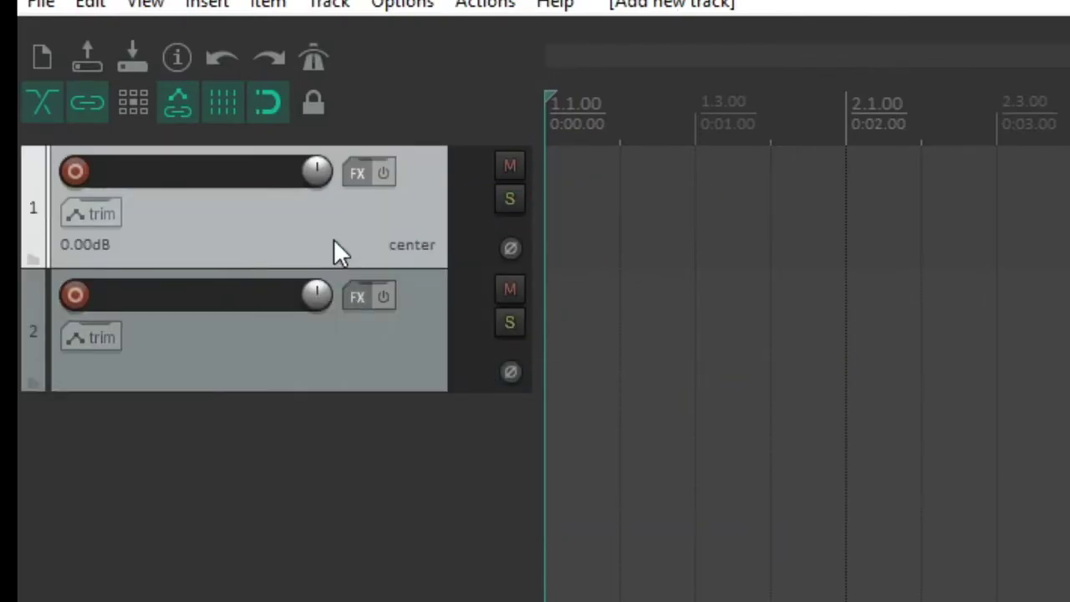
click(419, 342)
click(379, 240)
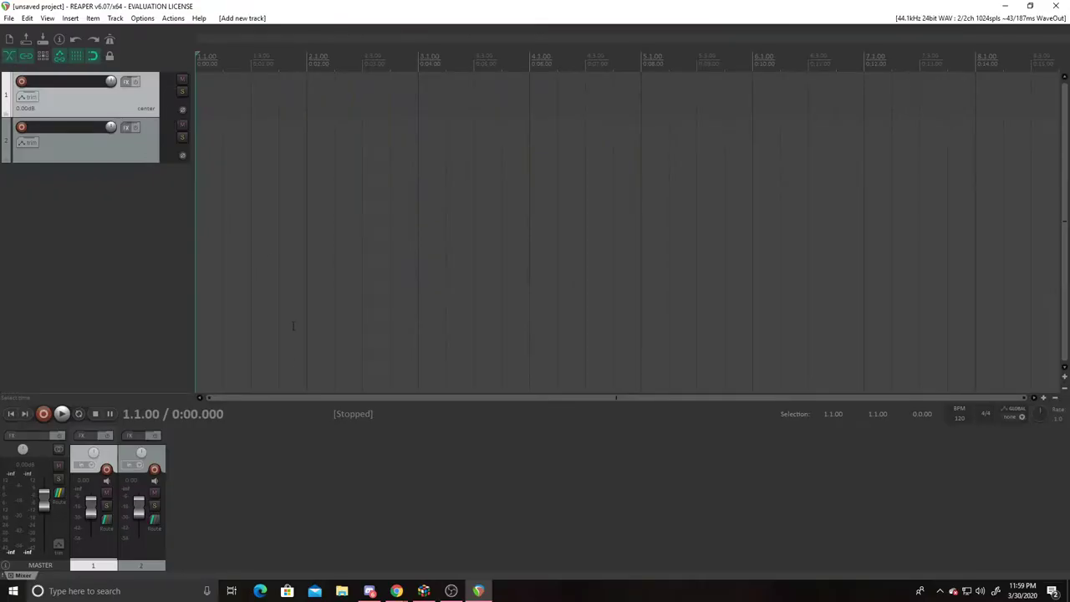
click(343, 591)
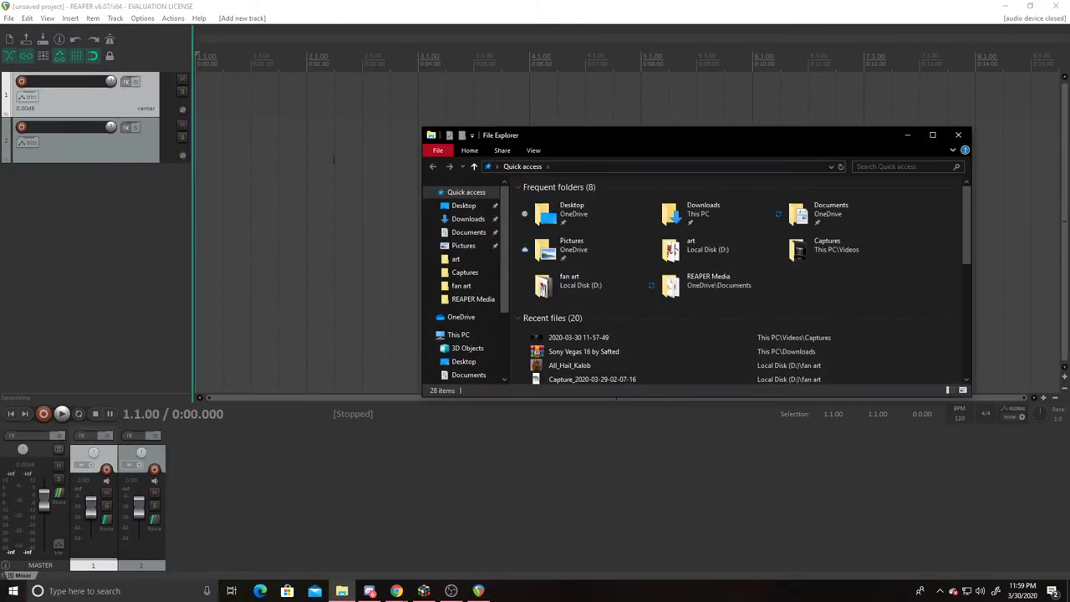
Move File Explorer aside and drop ANIME TYPE BEAT - FALLIN.mp3 onto track 1
drag(637, 135, 563, 150)
click(564, 150)
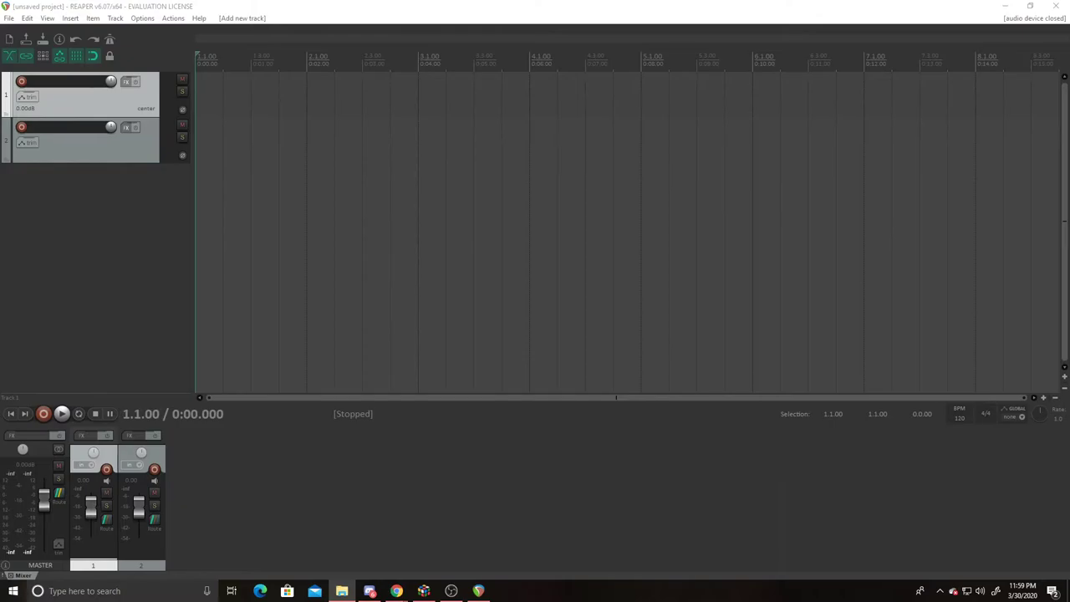
drag(1065, 159, 203, 95)
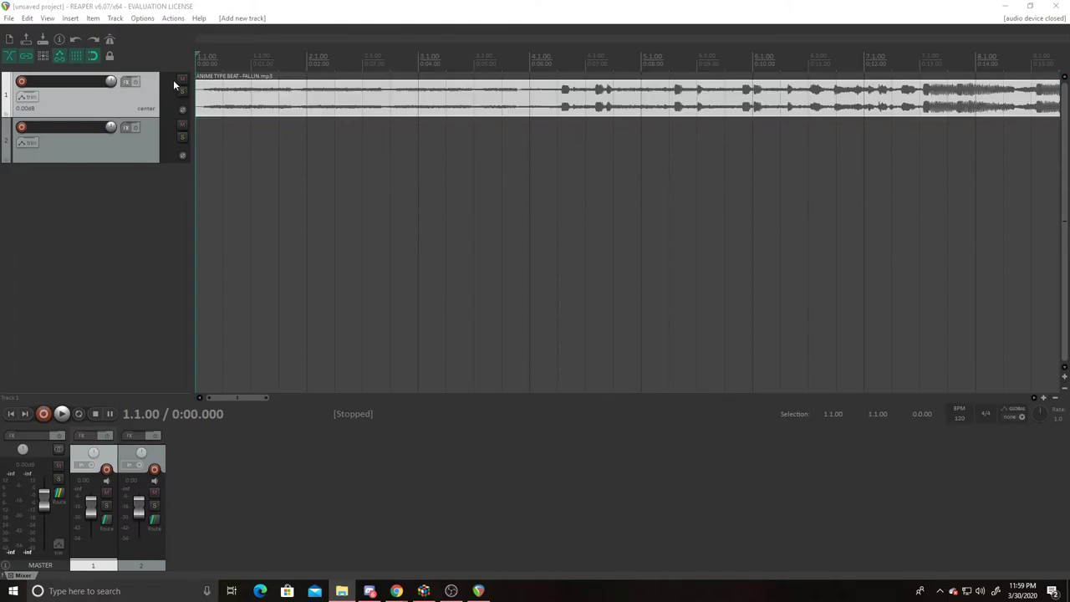
Play the beat from the start of the timeline, then stop playback
click(220, 133)
key(space)
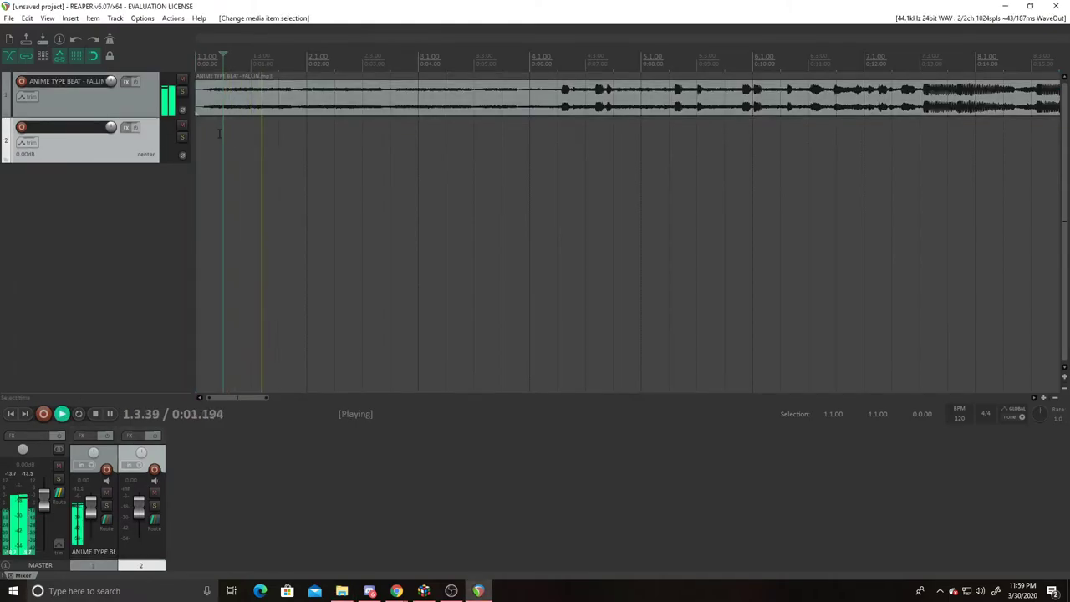
scroll(221, 134, down, 2)
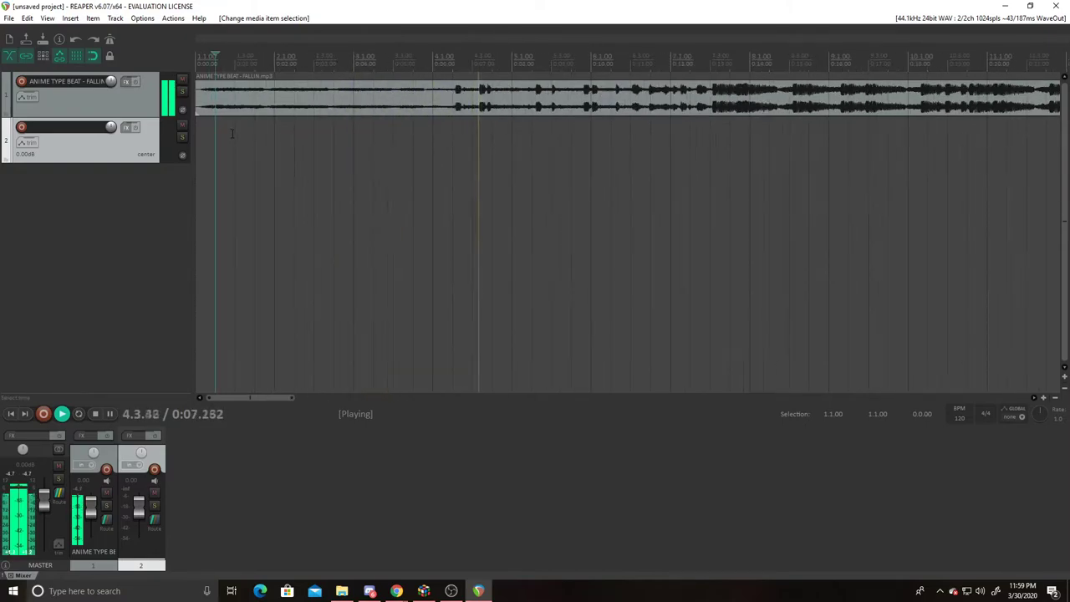
key(space)
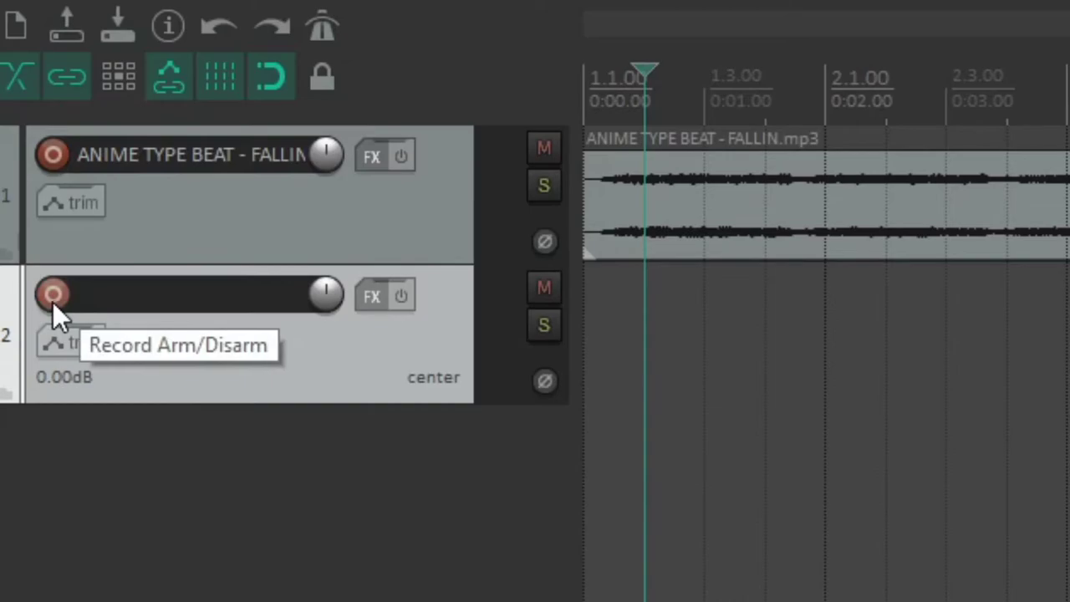
Arm track 2, turn off its input monitoring, and start recording the vocal
click(53, 300)
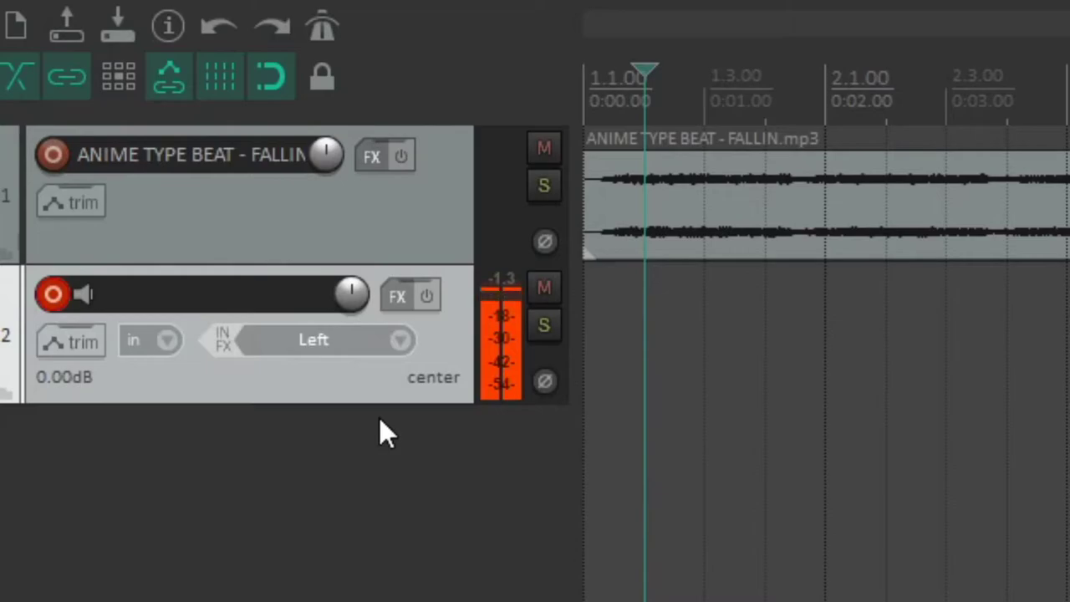
click(89, 293)
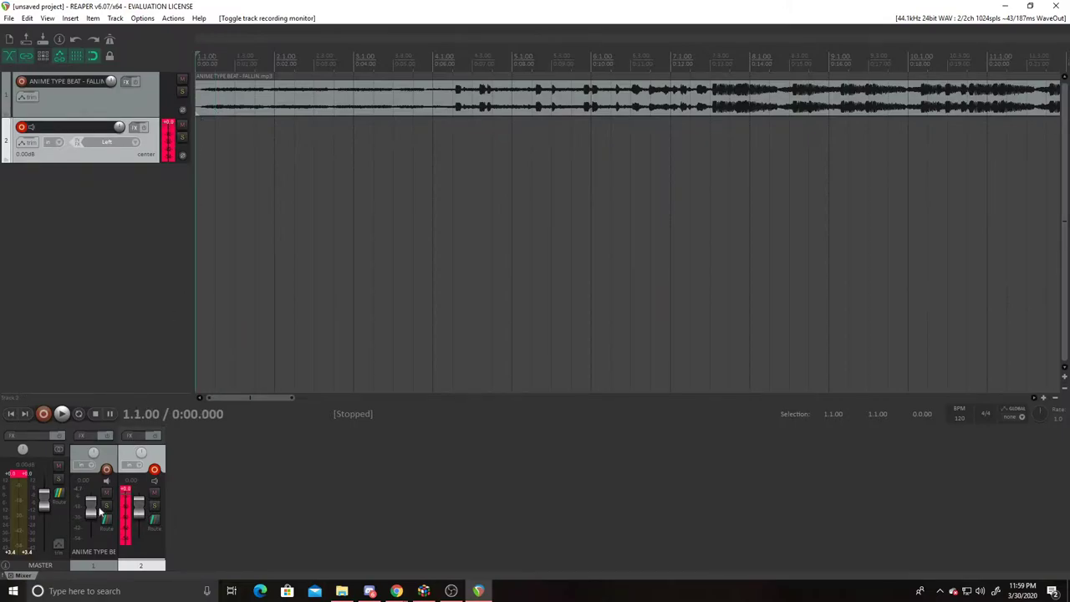
click(43, 413)
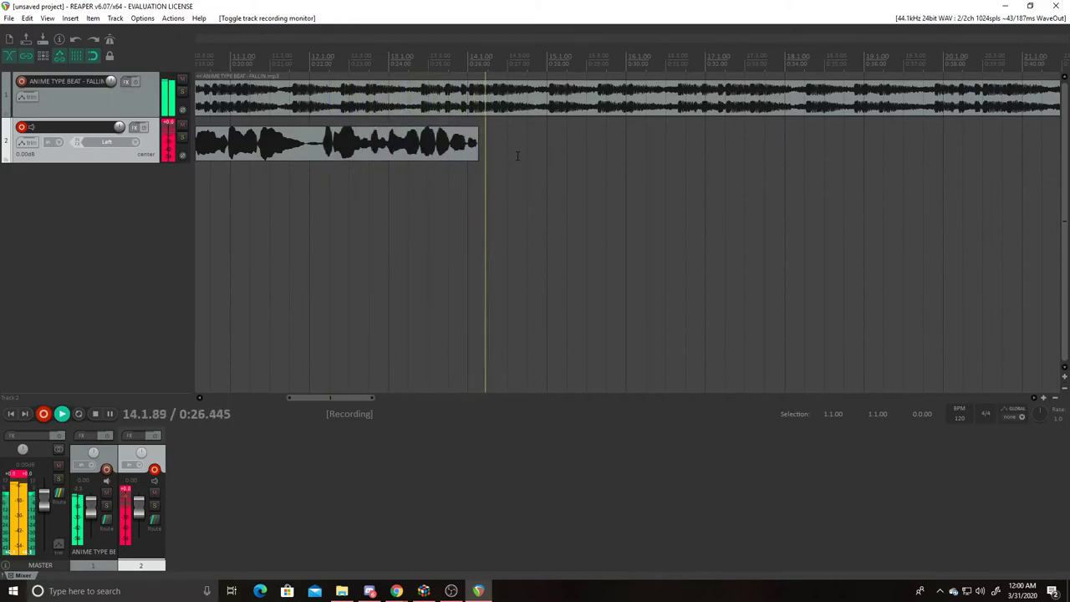
Stop recording and dismiss the save-or-delete prompt for the new vocal take
key(space)
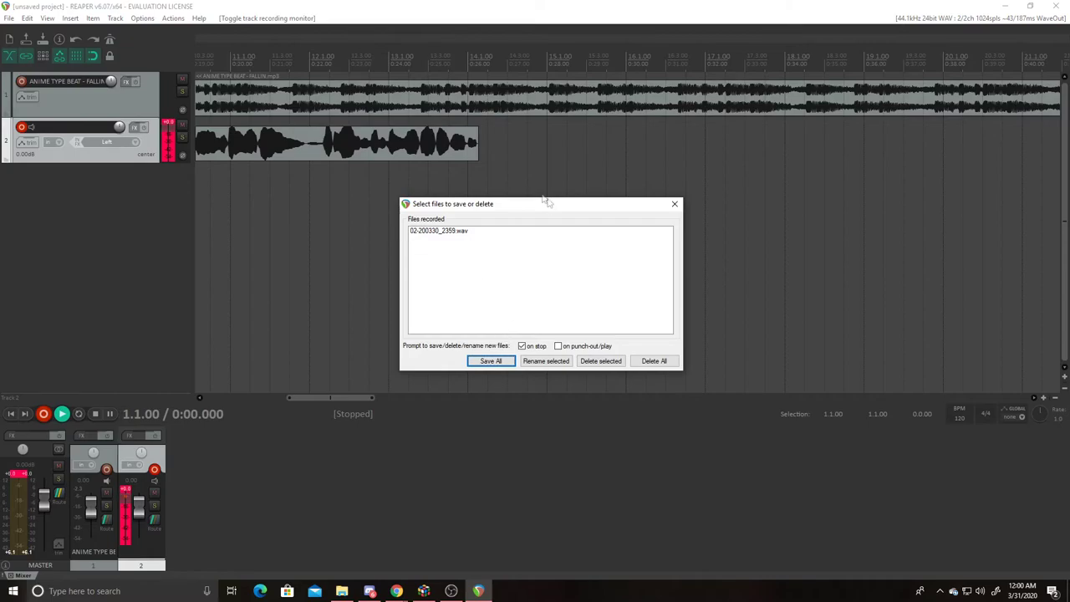
click(673, 205)
Split the vocal clip on track 2 at 4.1.00
scroll(371, 197, down, 3)
scroll(370, 197, up, 2)
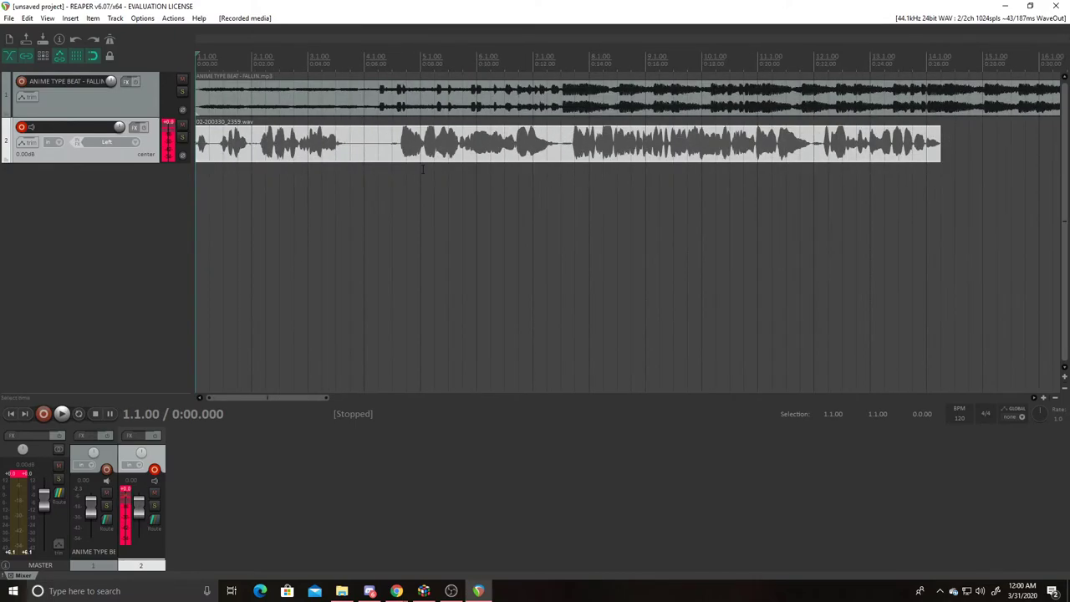
scroll(309, 150, up, 1)
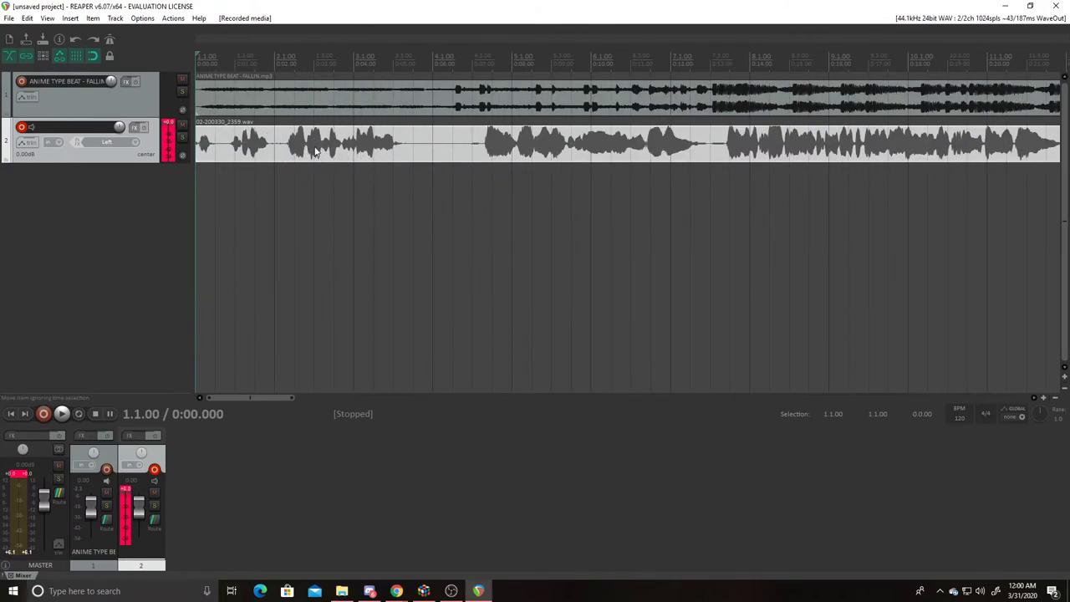
click(432, 155)
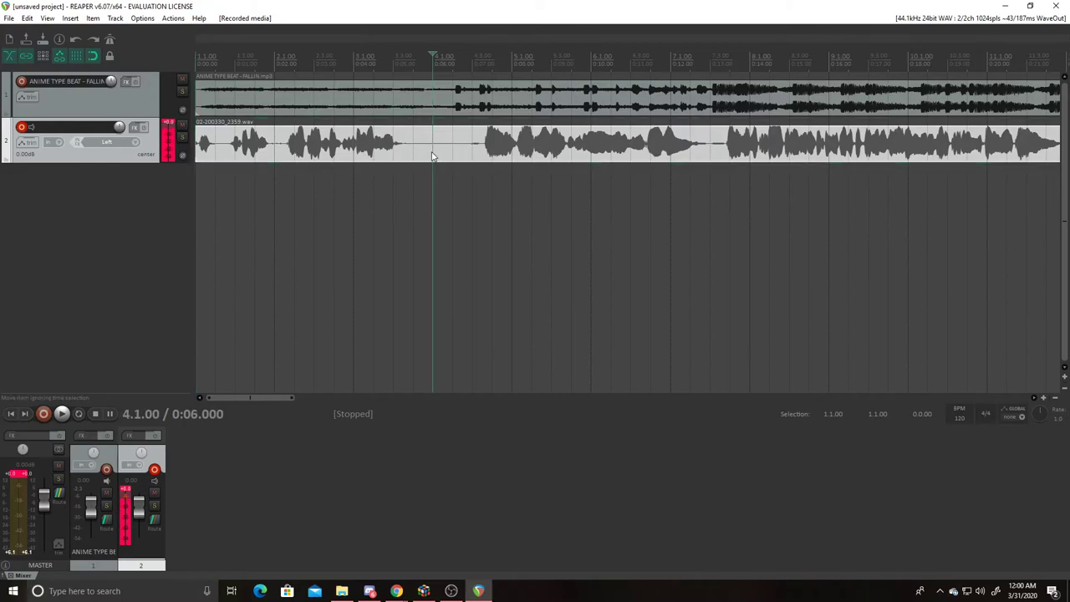
scroll(518, 153, up, 2)
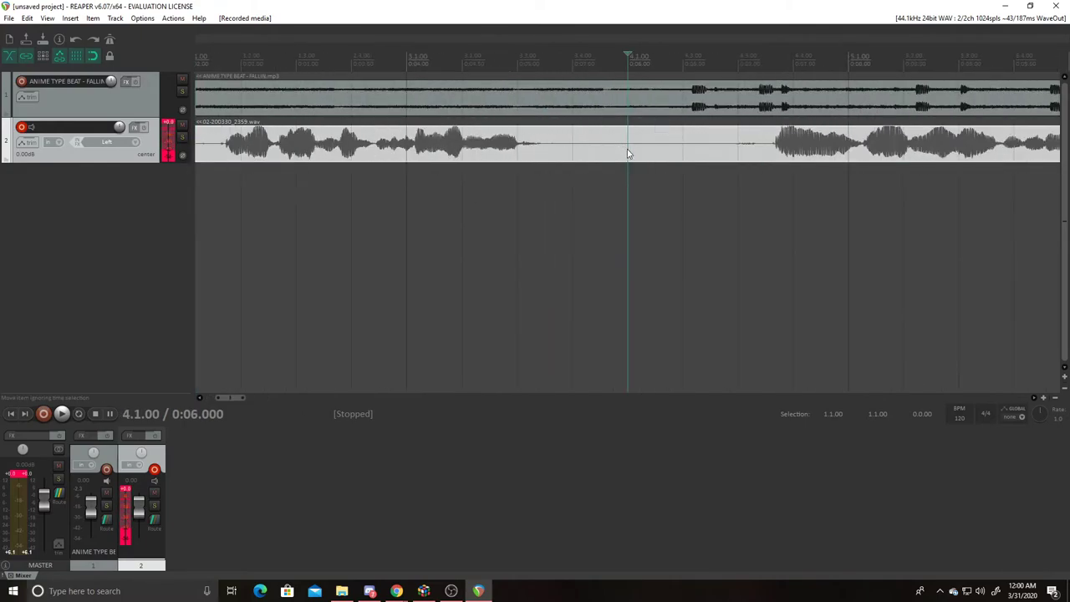
right_click(627, 149)
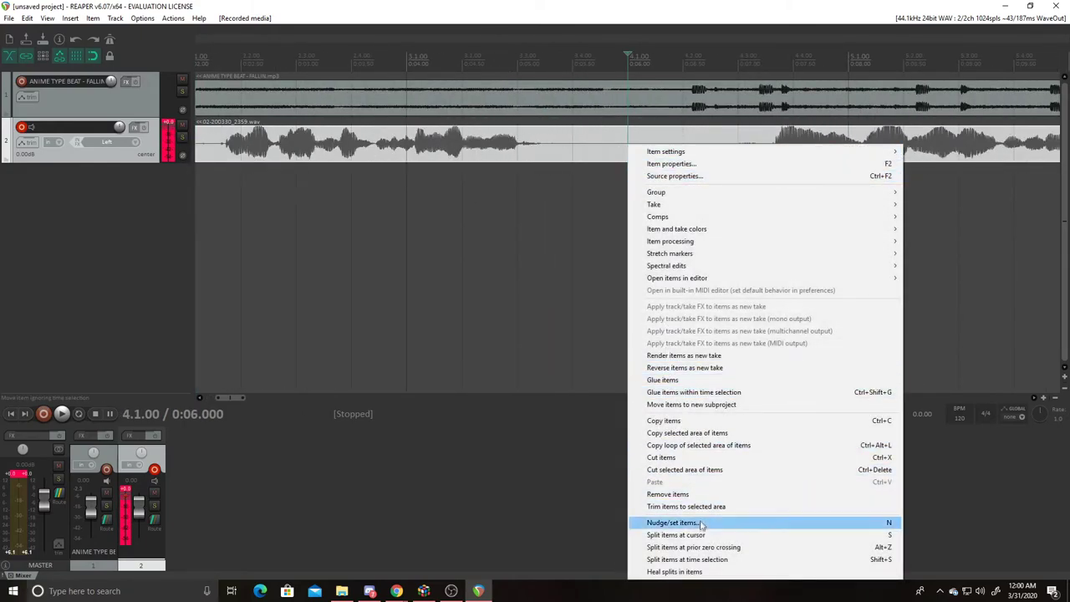
click(675, 534)
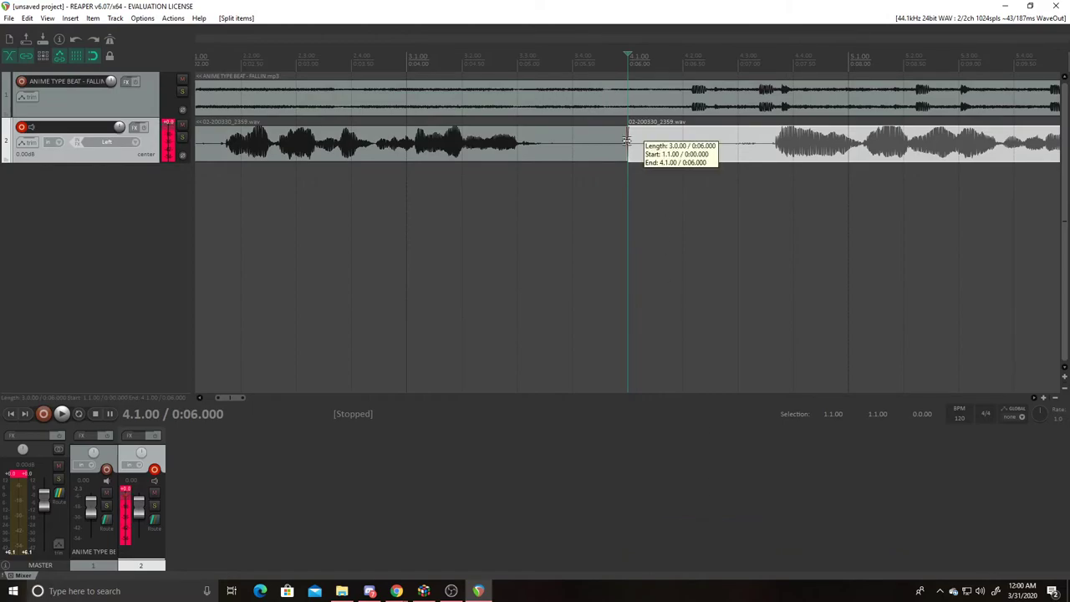
Delete the earlier vocal piece and trim the remaining clip to start near 4.3.54
click(628, 138)
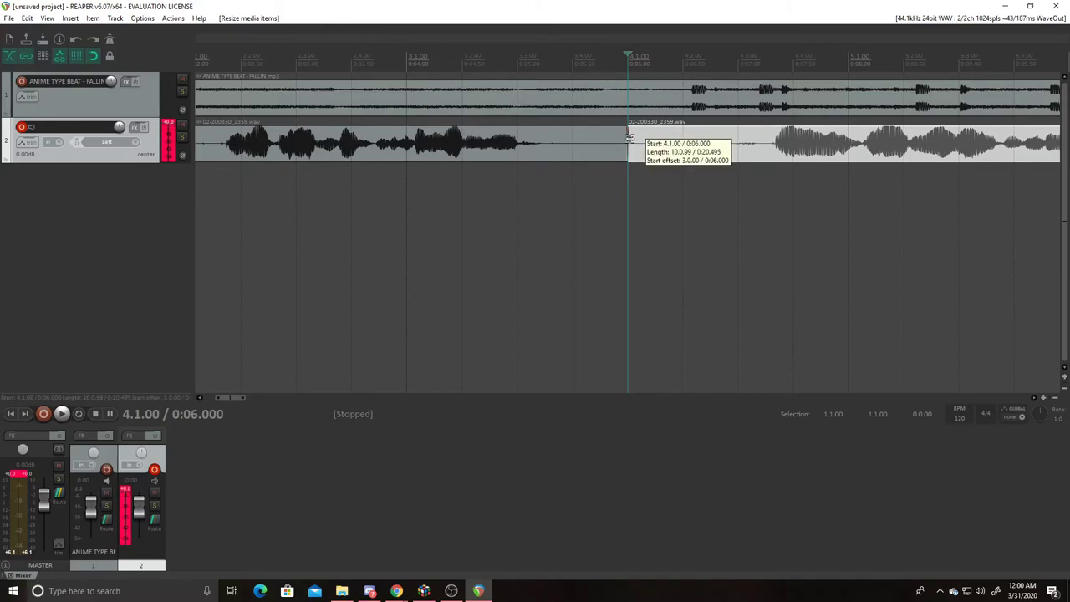
drag(629, 138, 669, 140)
click(588, 144)
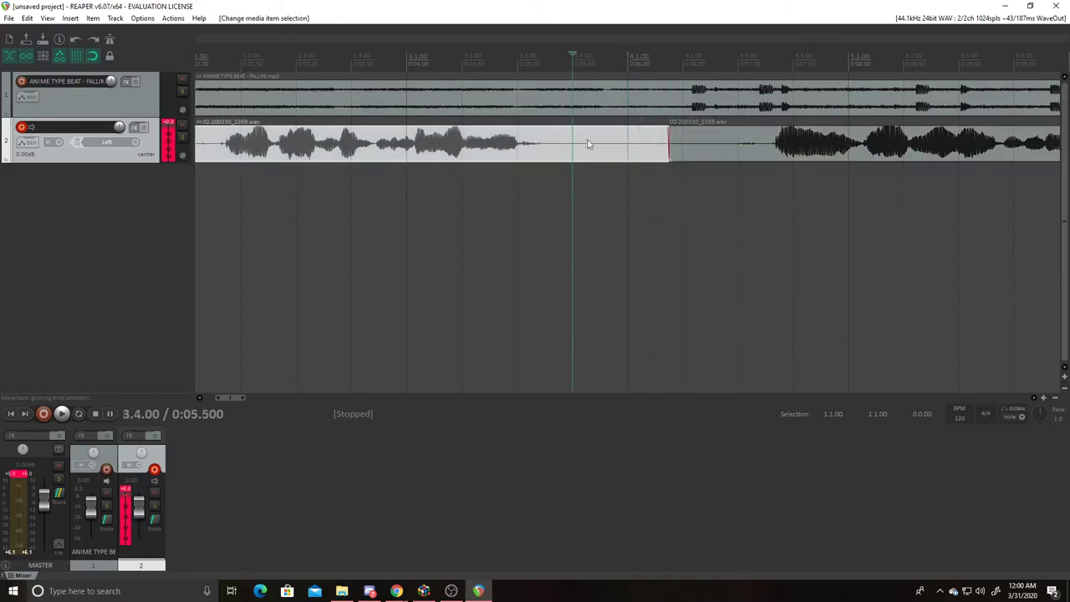
key(Delete)
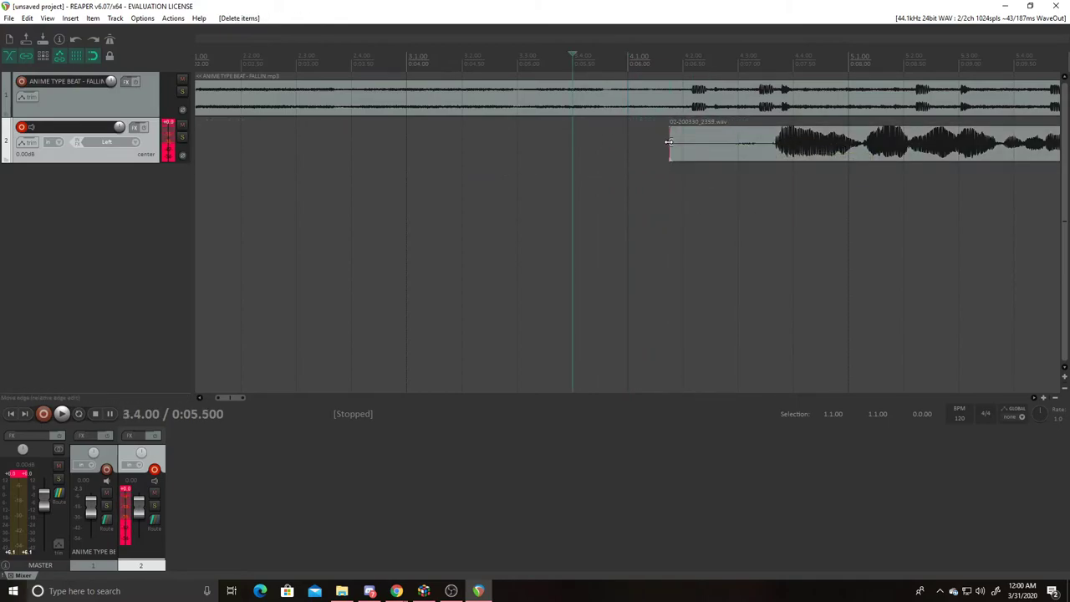
drag(669, 141, 777, 153)
scroll(810, 159, down, 2)
scroll(777, 154, down, 1)
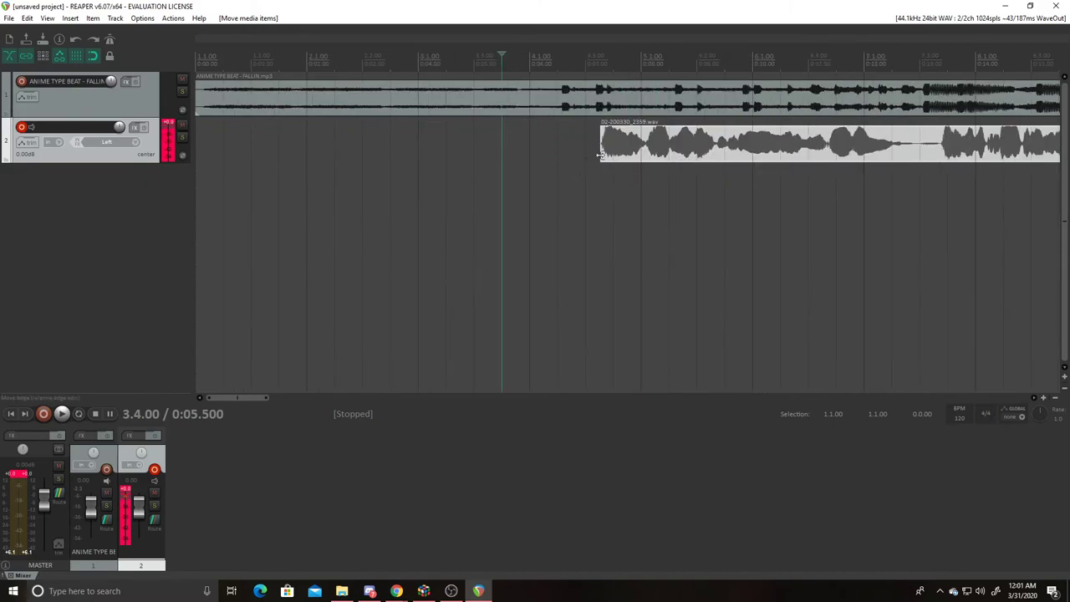
scroll(598, 153, down, 1)
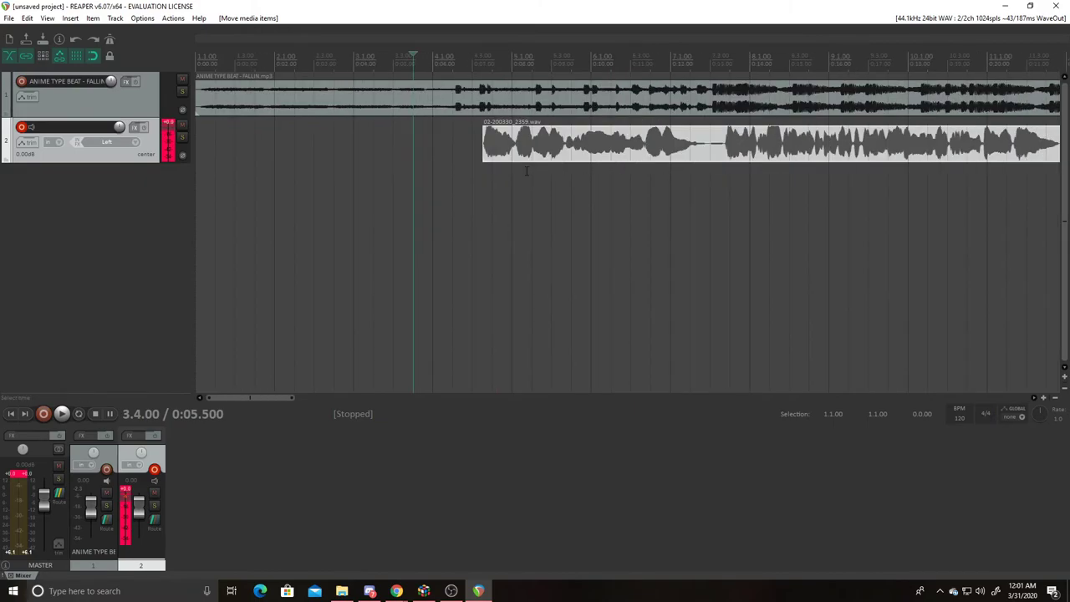
click(11, 18)
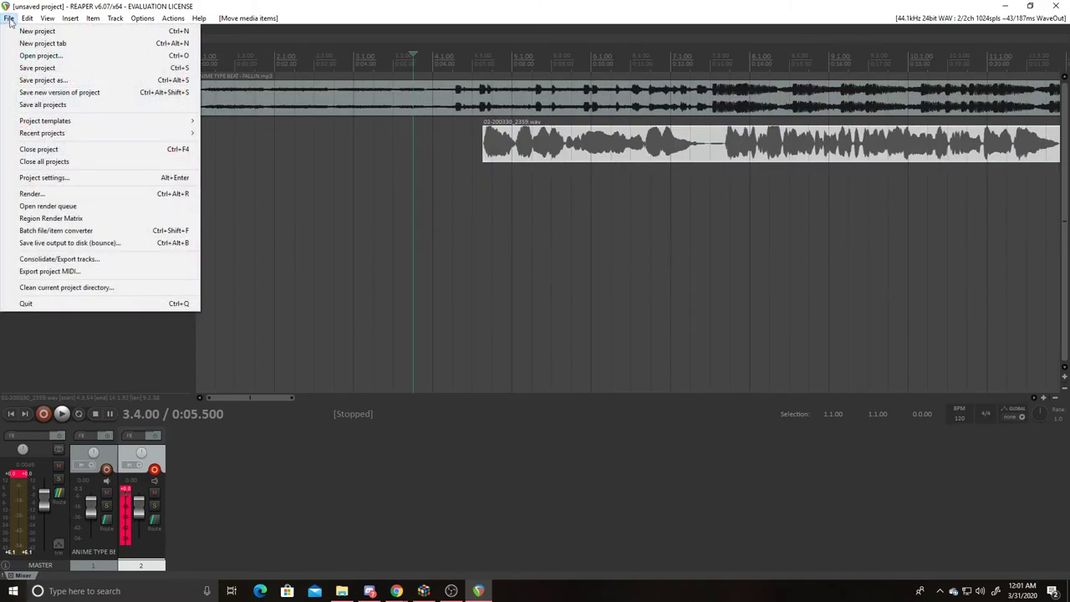
Render the mix to gadgahshagafafaf.wav over a custom 0:00.000–3:05.900 time range
click(47, 194)
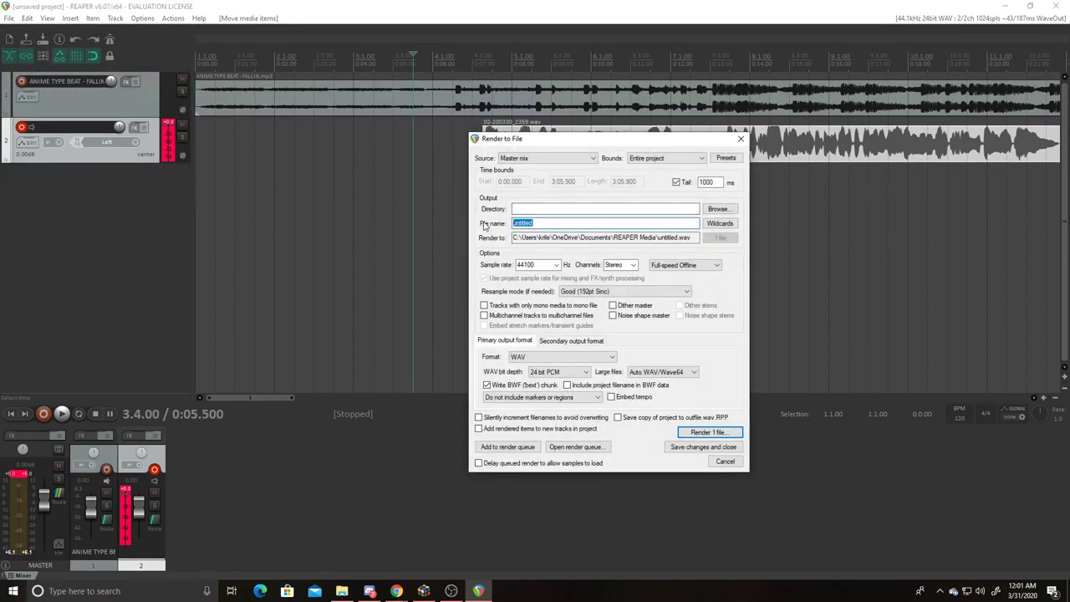
text(gadgahshagafafaf)
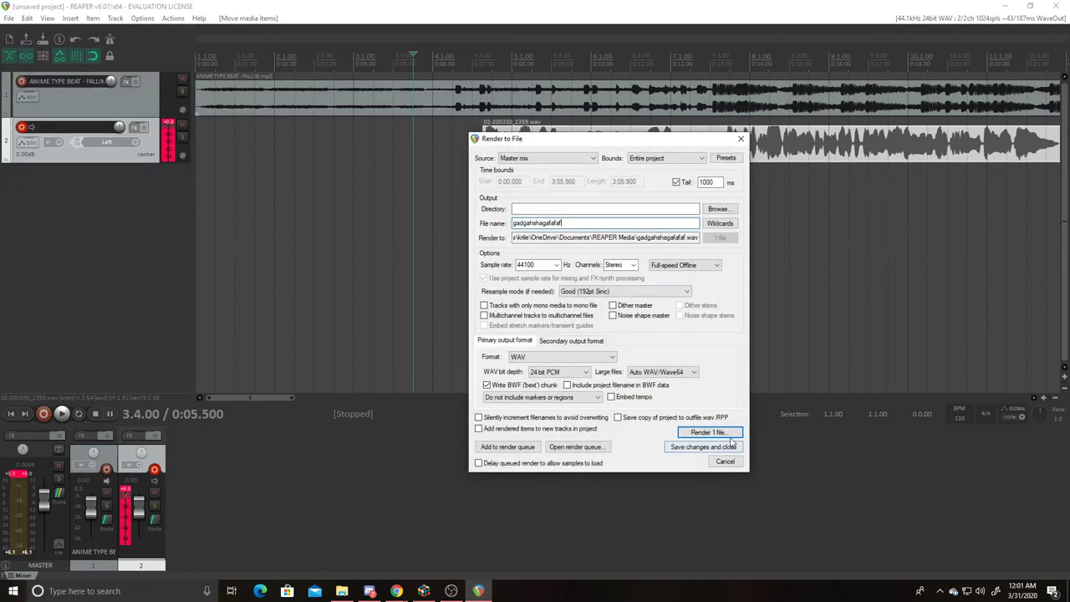
click(673, 161)
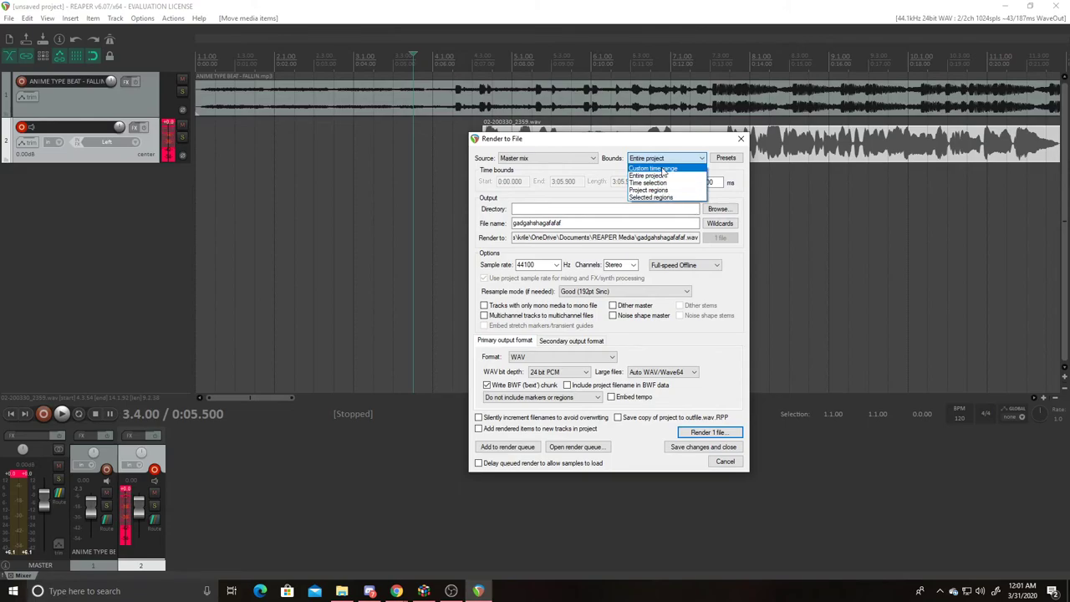
click(664, 169)
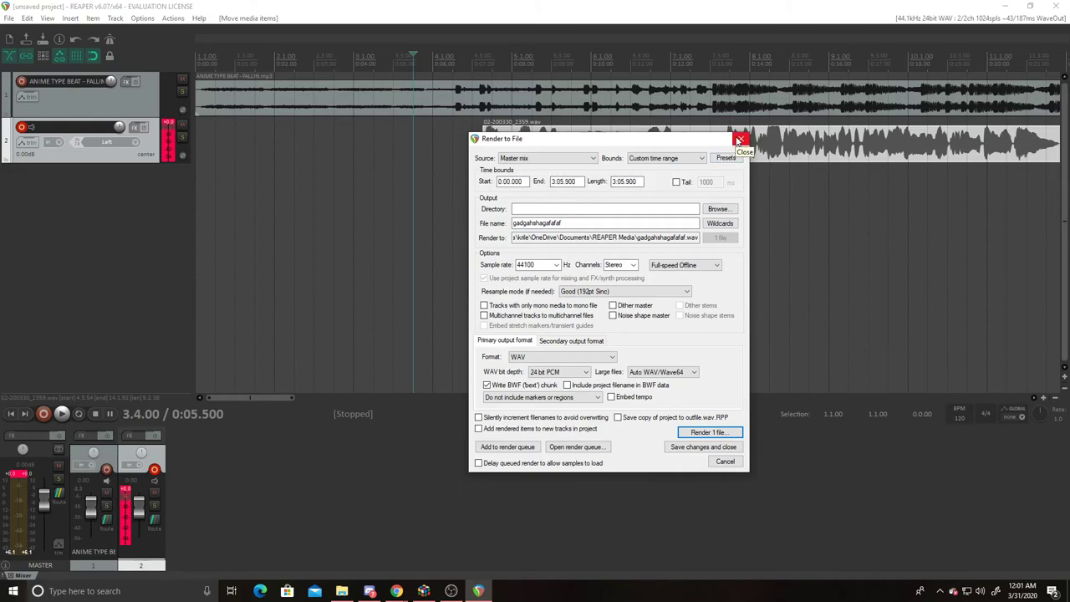
click(727, 429)
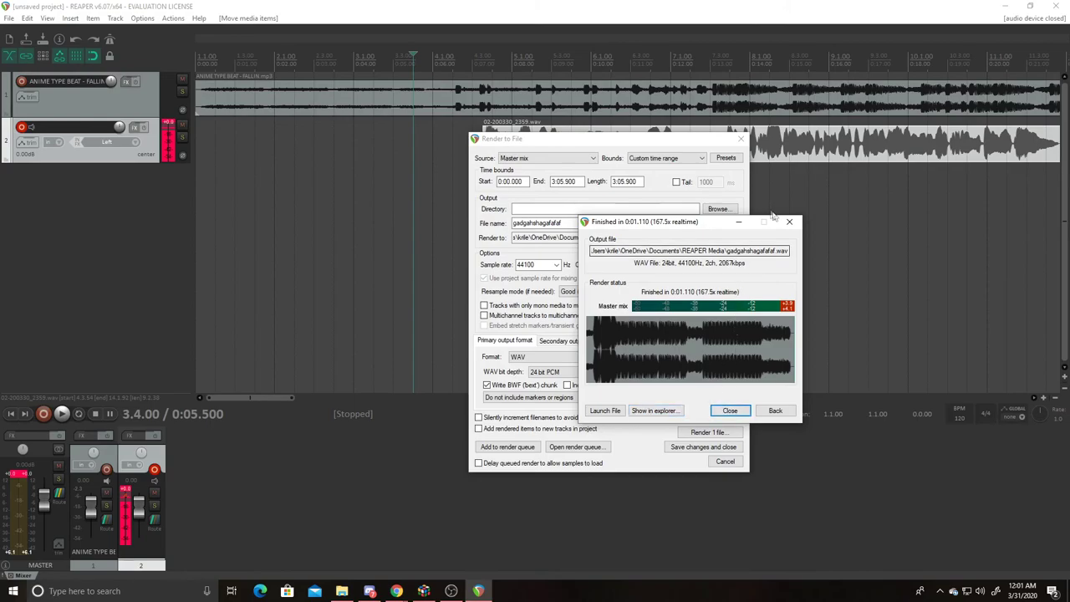
drag(715, 227, 621, 174)
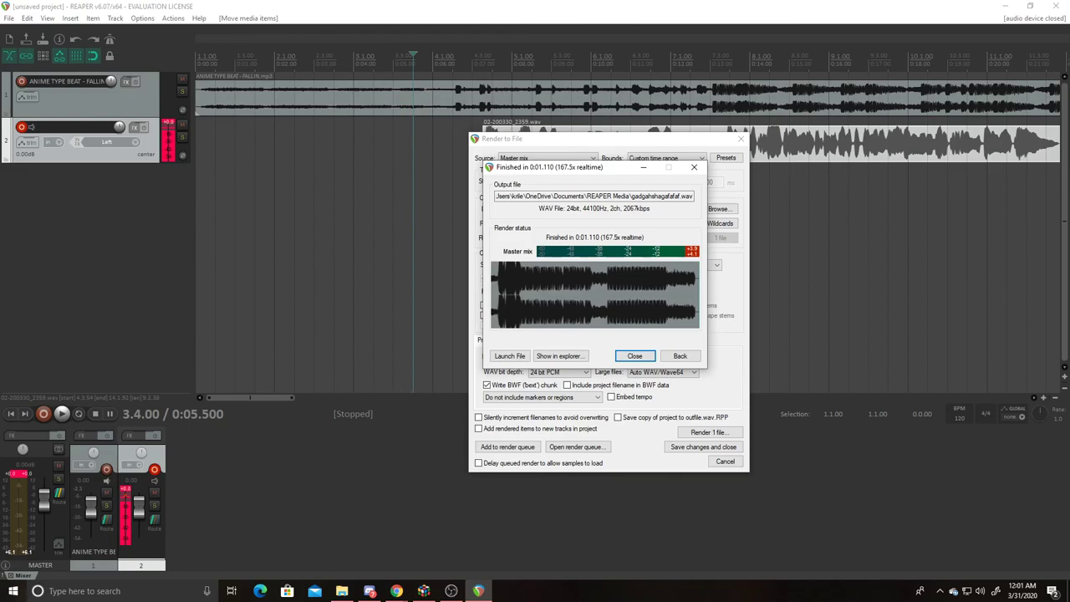
click(452, 590)
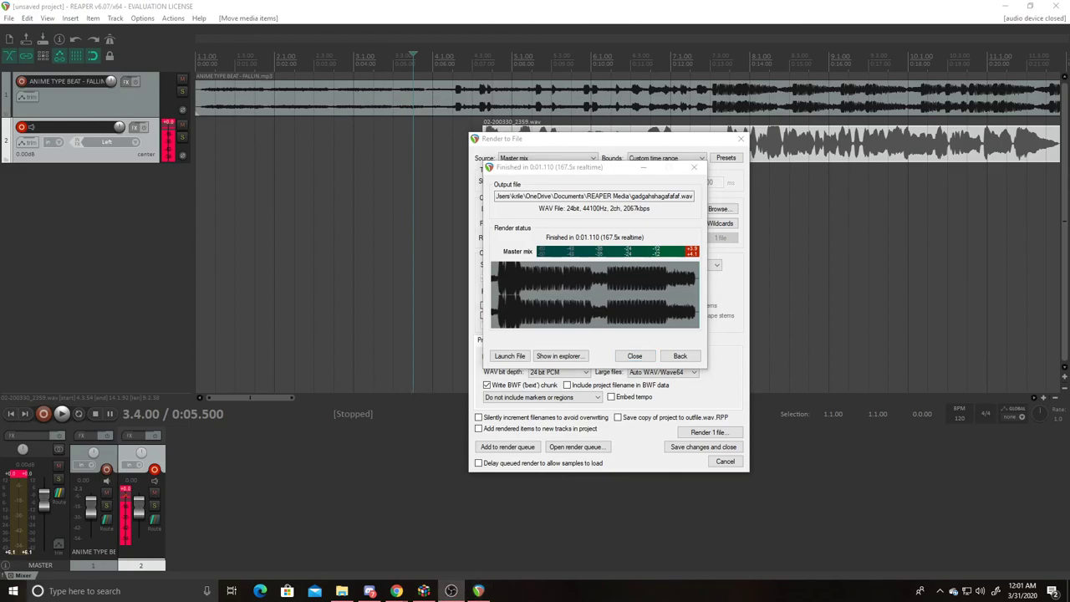